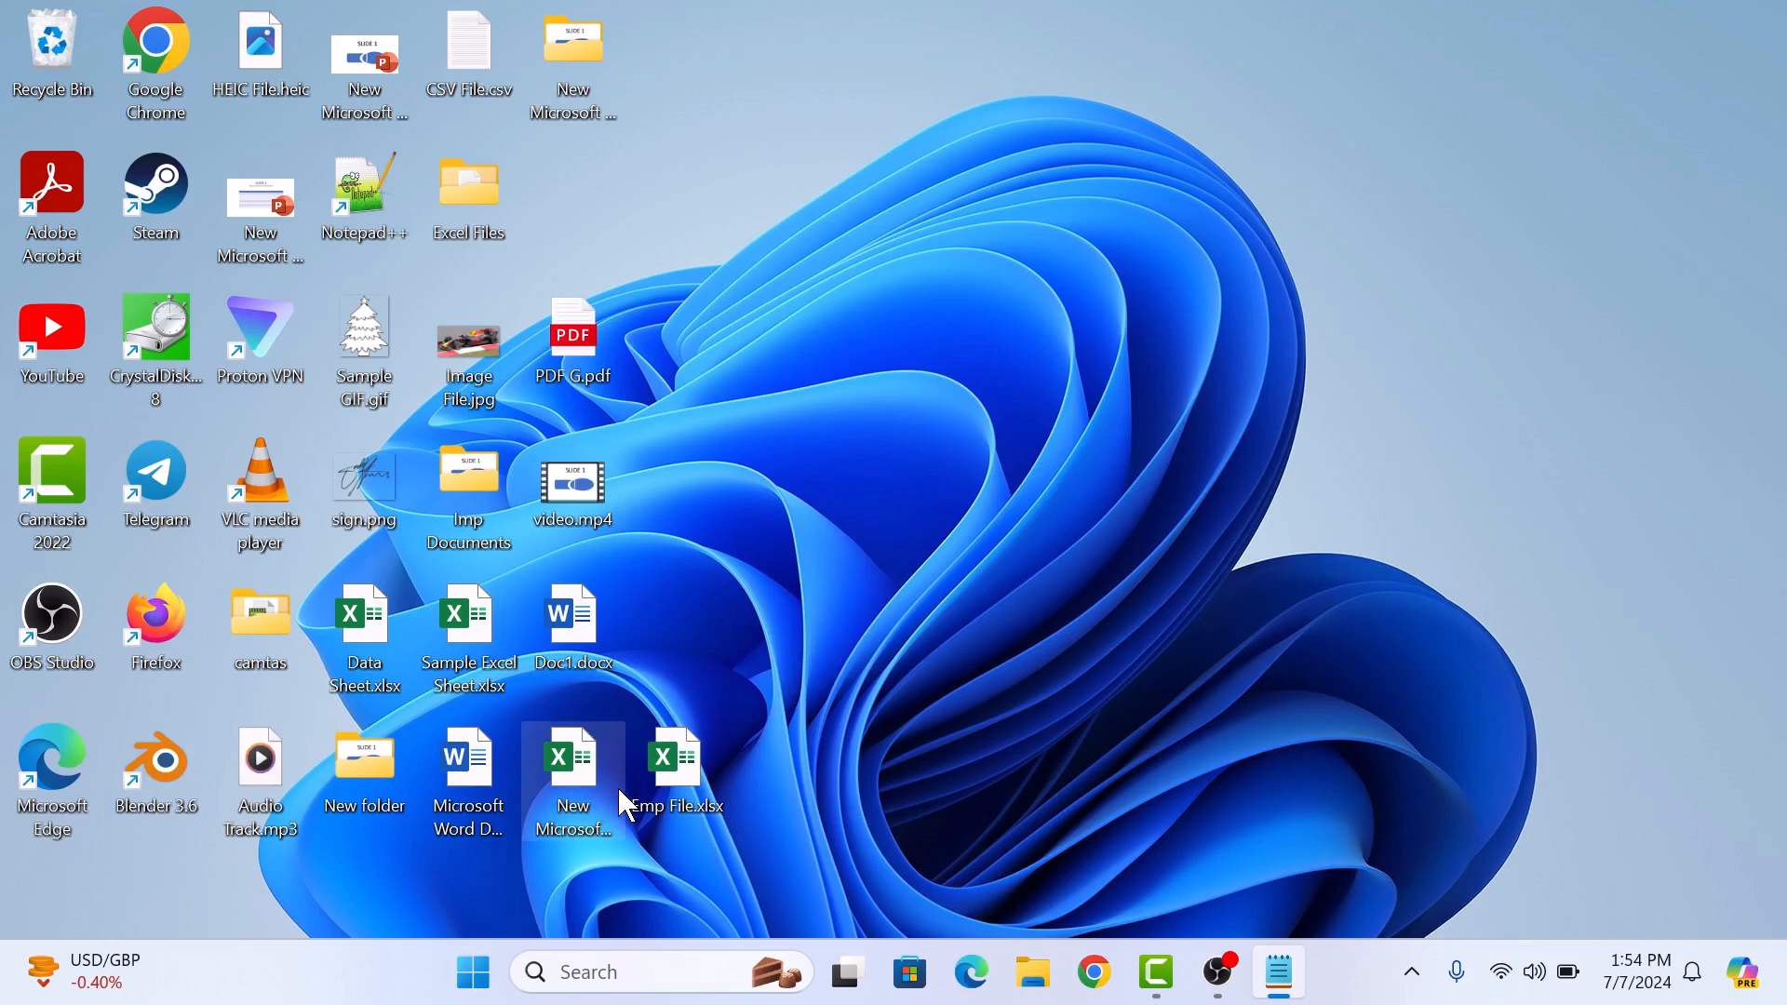
Search the Microsoft Store for 'facebook' and list the matching apps.
{"action": "left_click", "coordinate": [911, 972]}
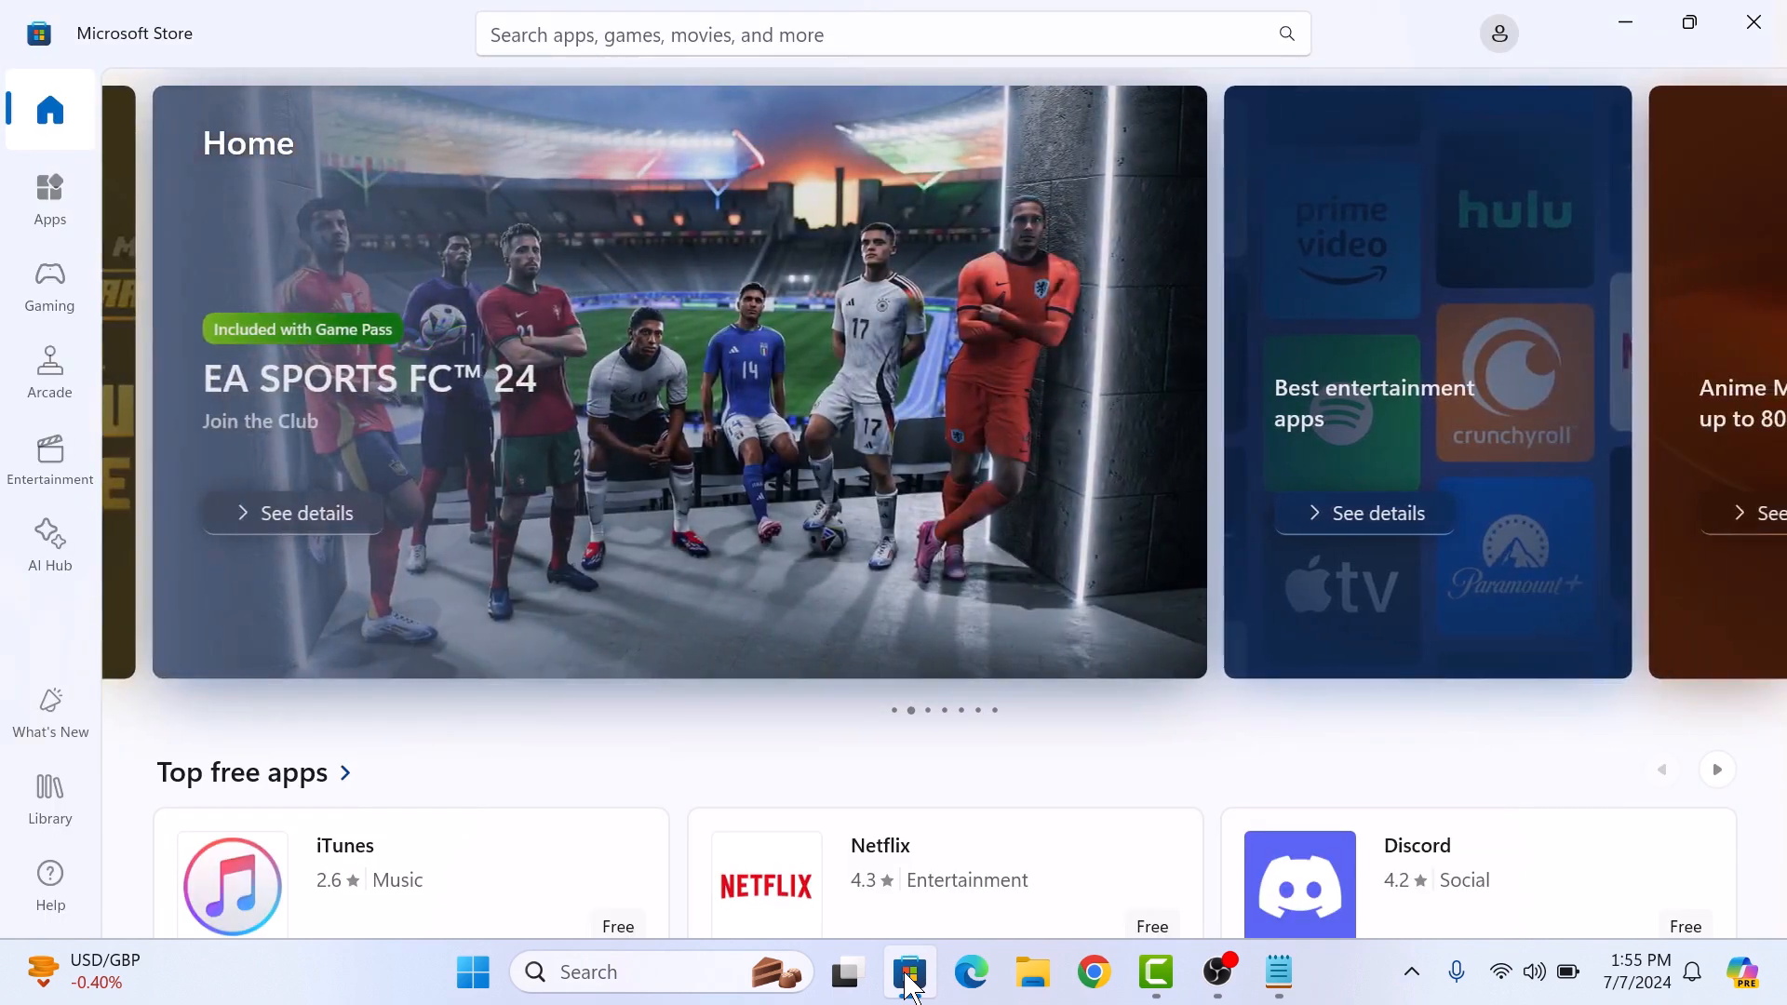
{"action": "type", "text": "fa"}
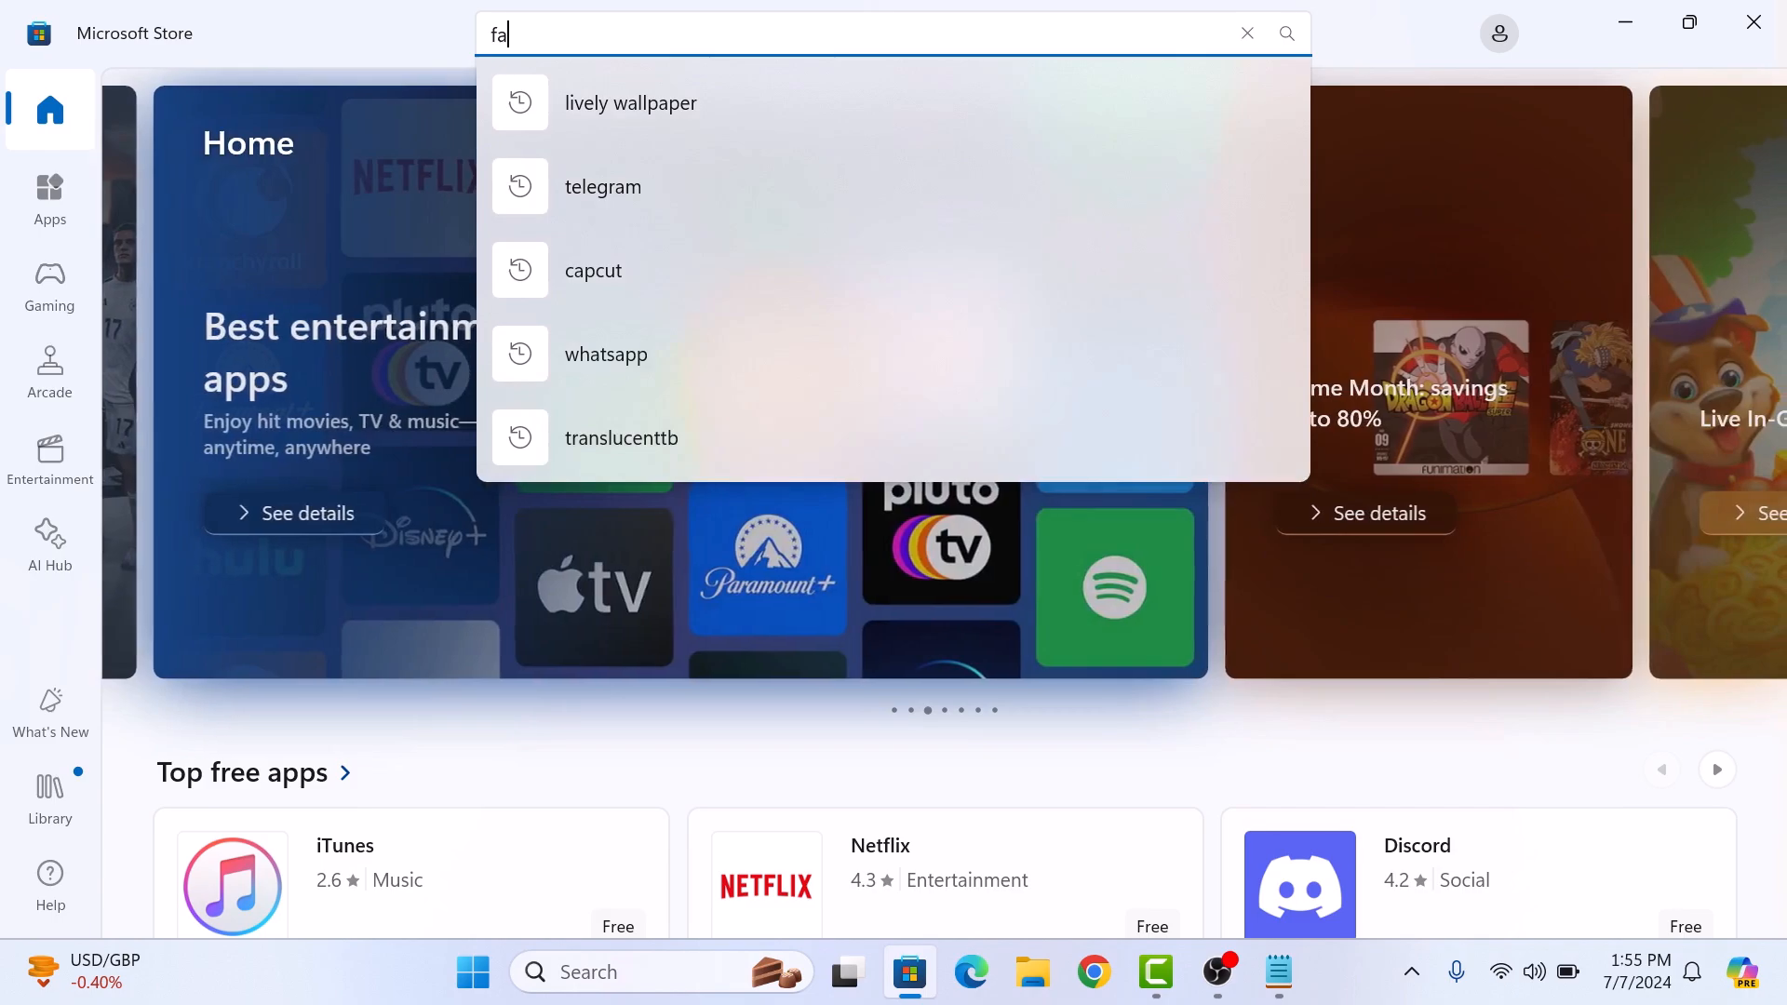
{"action": "type", "text": "ceboo"}
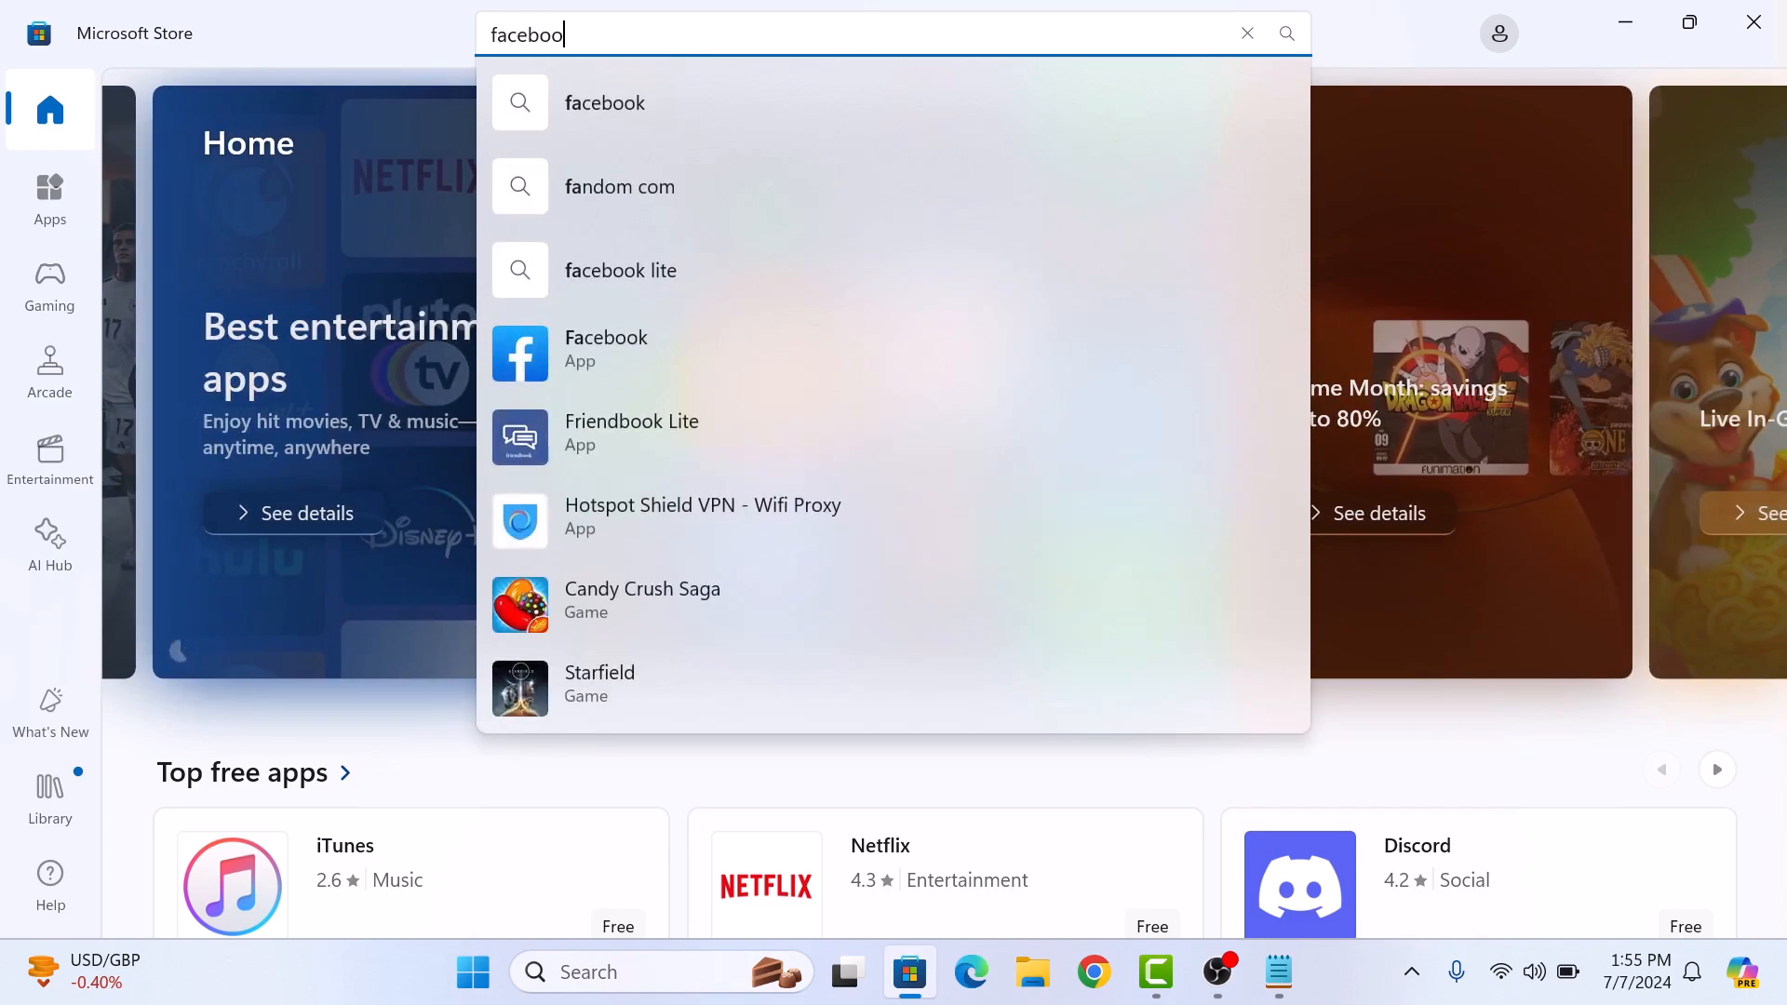
{"action": "type", "text": "k"}
{"action": "left_click", "coordinate": [1285, 33]}
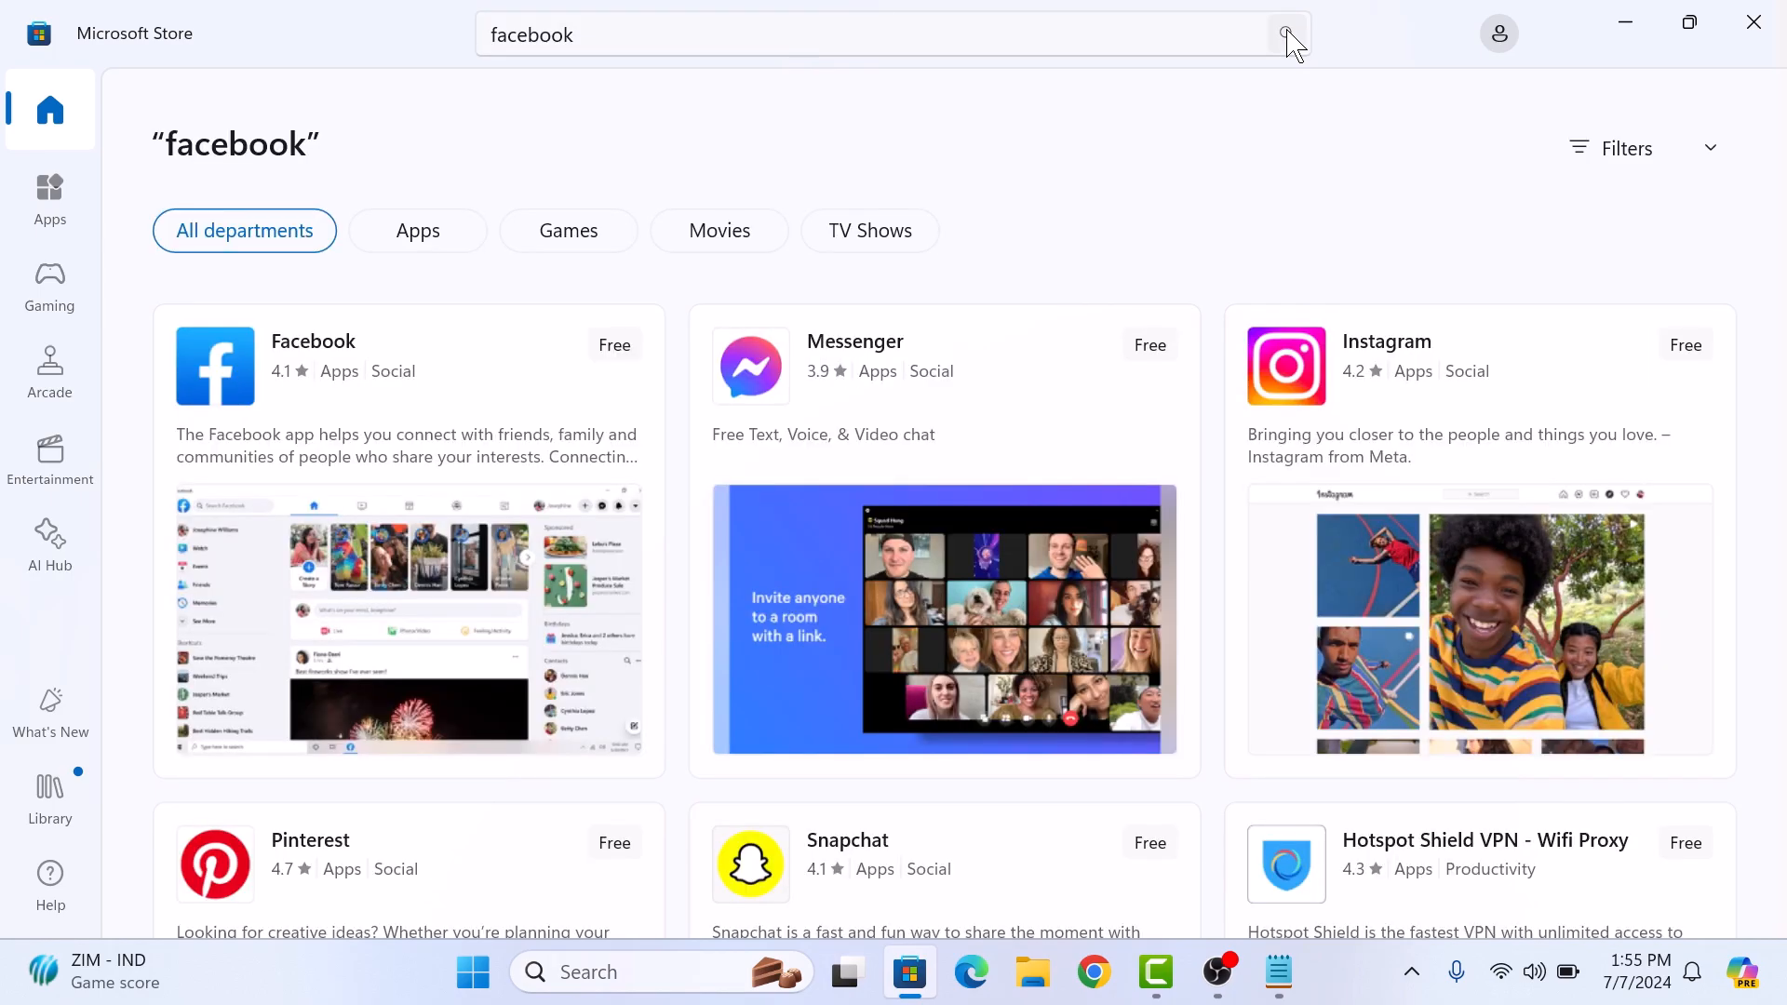
Get the Facebook app by Meta from its store page and wait for it to install.
{"action": "left_click", "coordinate": [289, 434]}
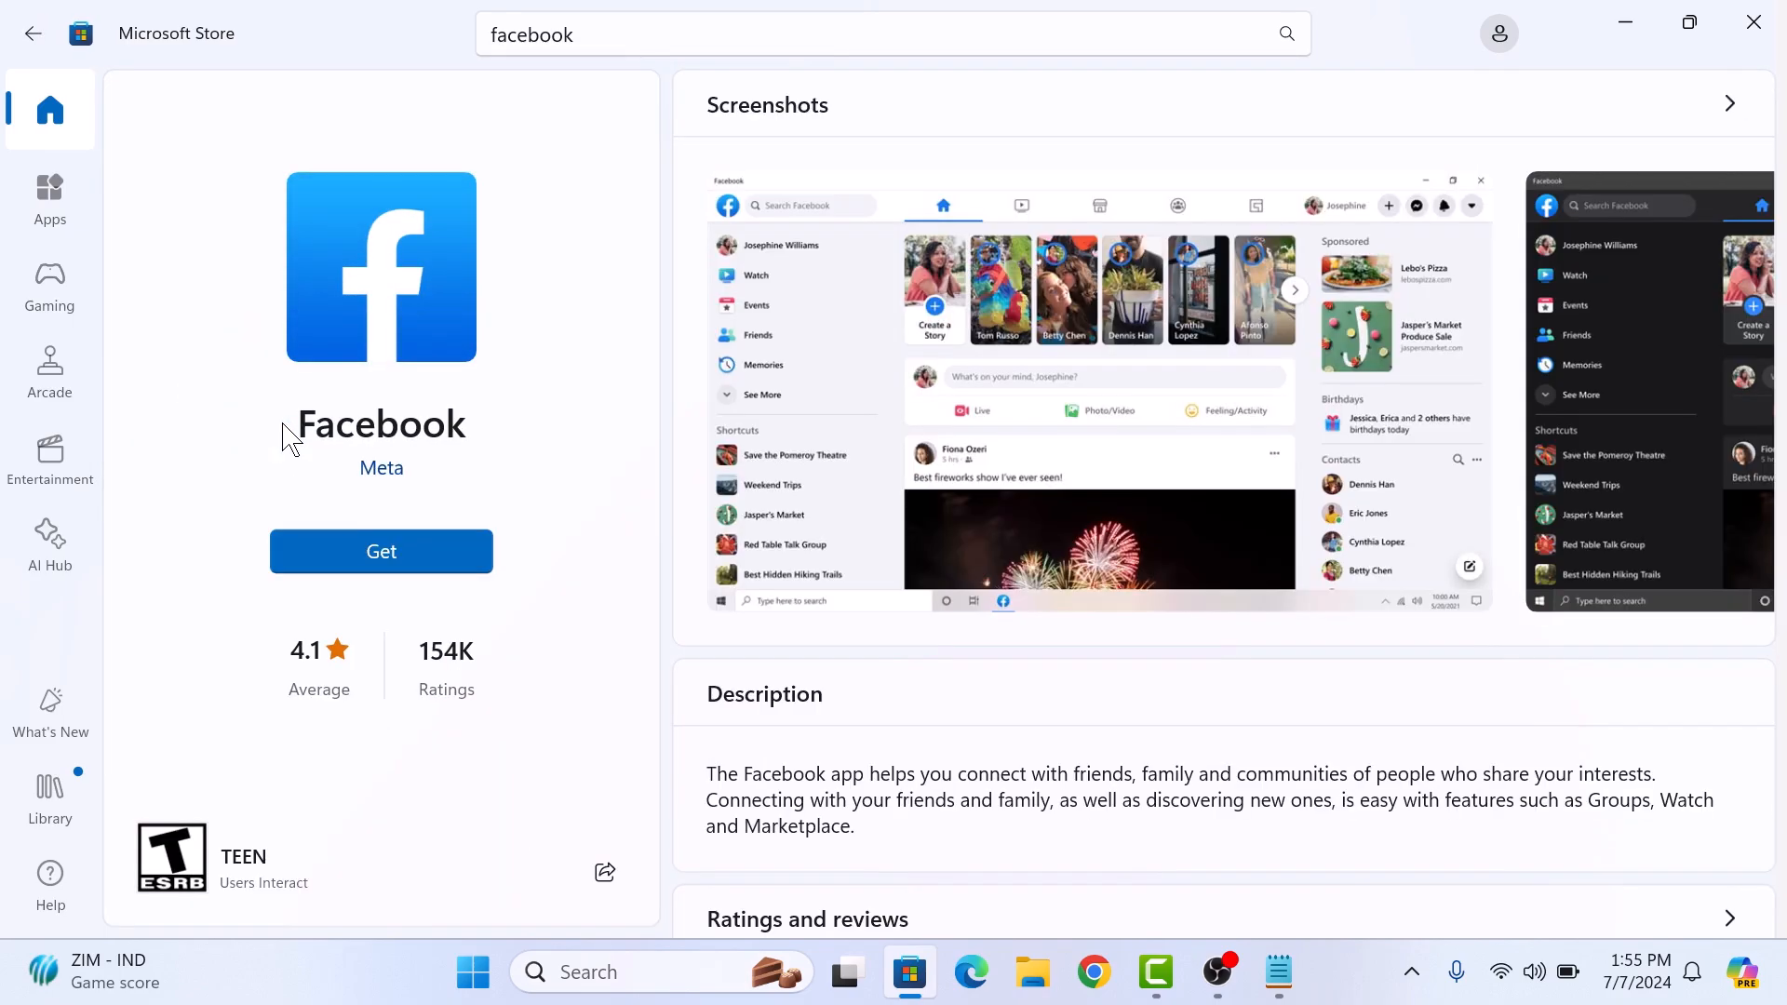
{"action": "left_click", "coordinate": [398, 552]}
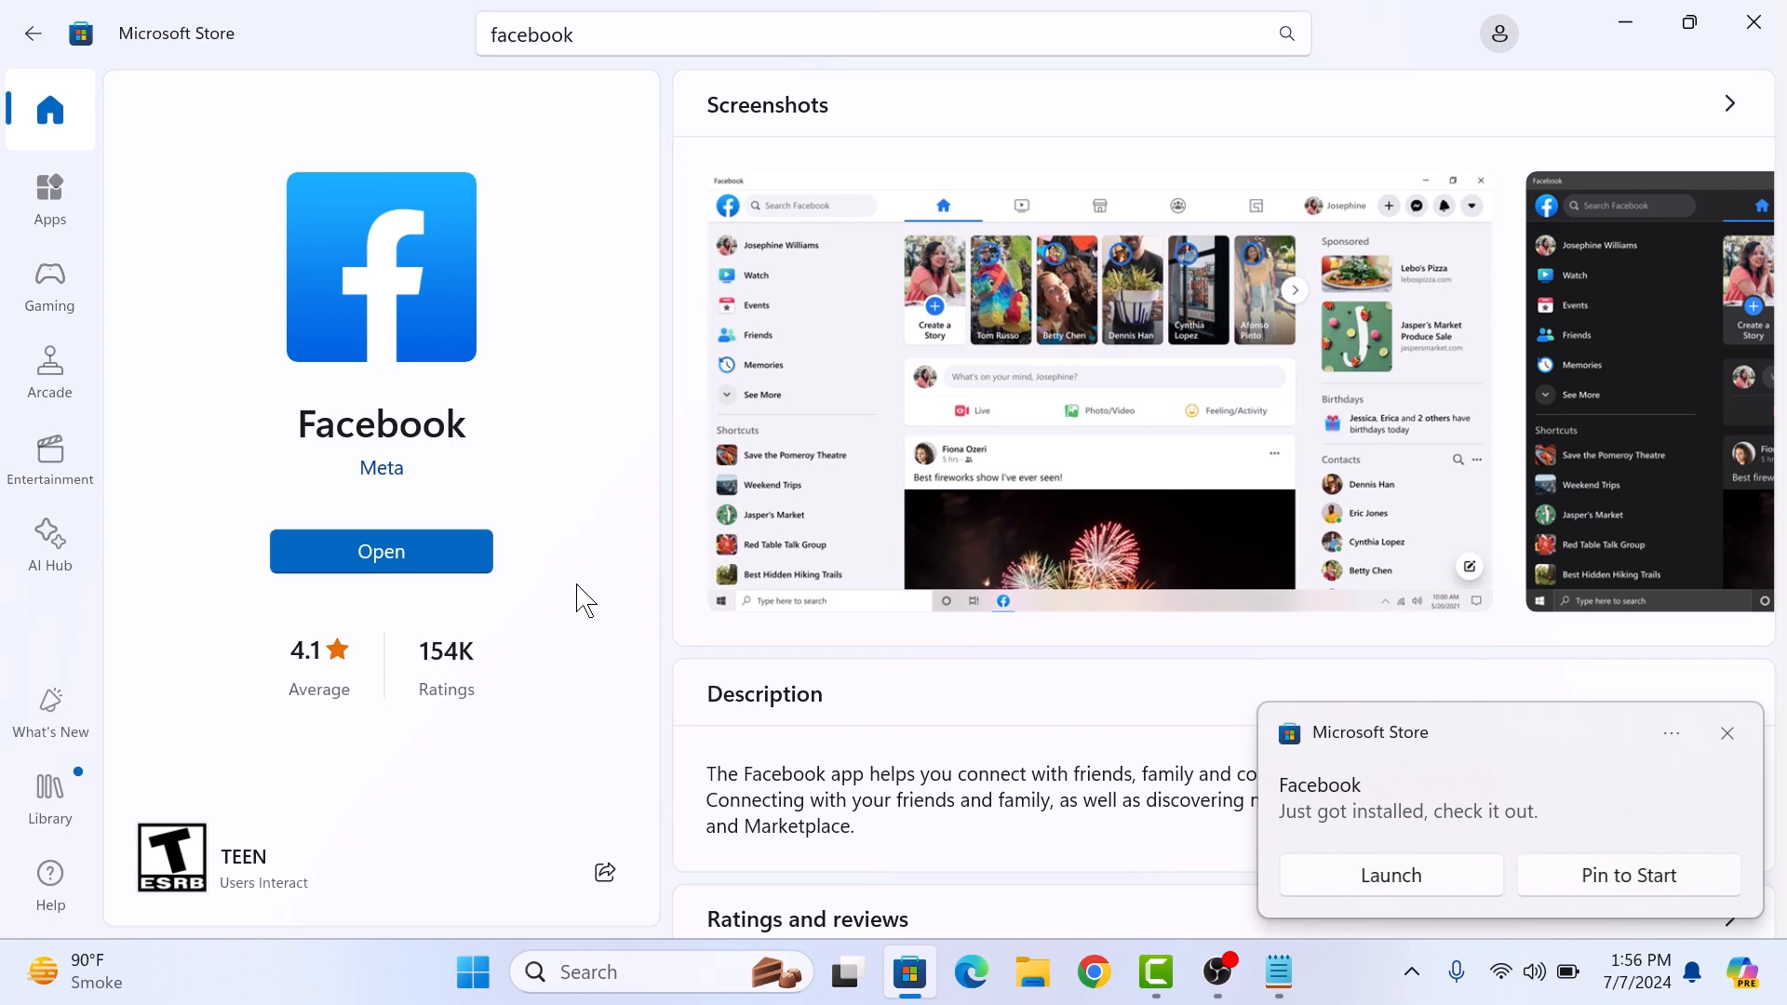
Launch Facebook to its login page, enable the desktop shortcut, and dismiss the install notice.
{"action": "left_click", "coordinate": [419, 552]}
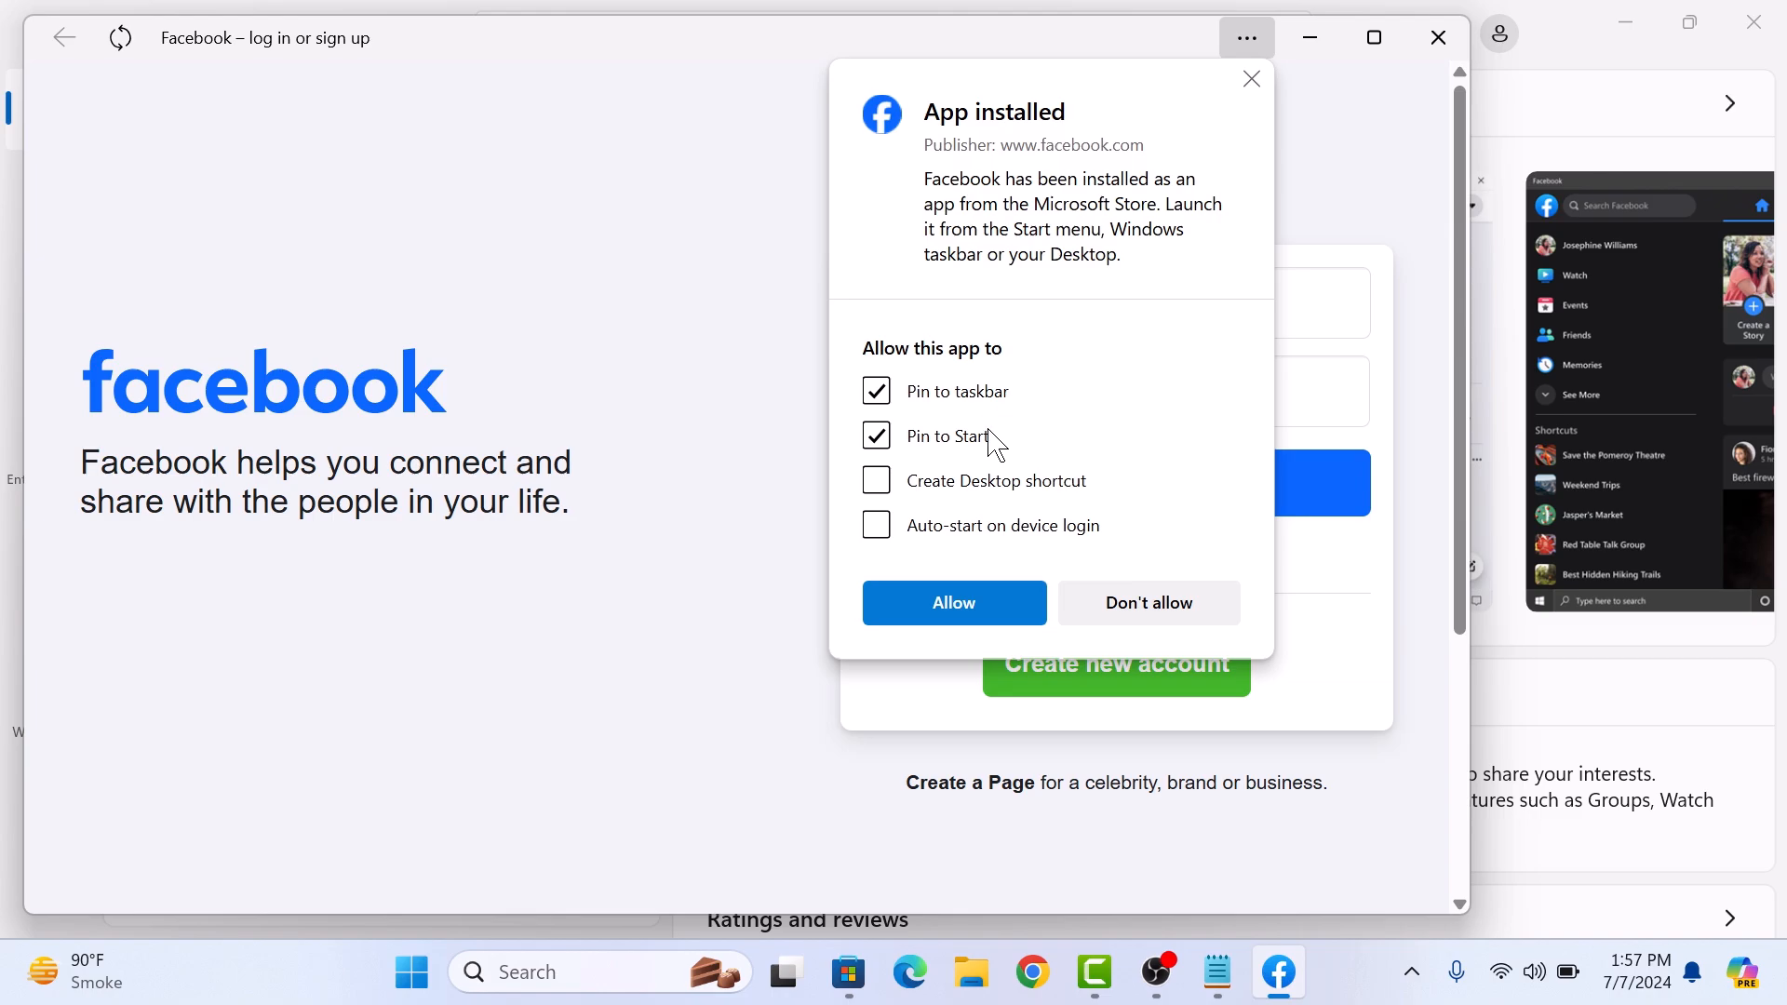
{"action": "left_click", "coordinate": [968, 493]}
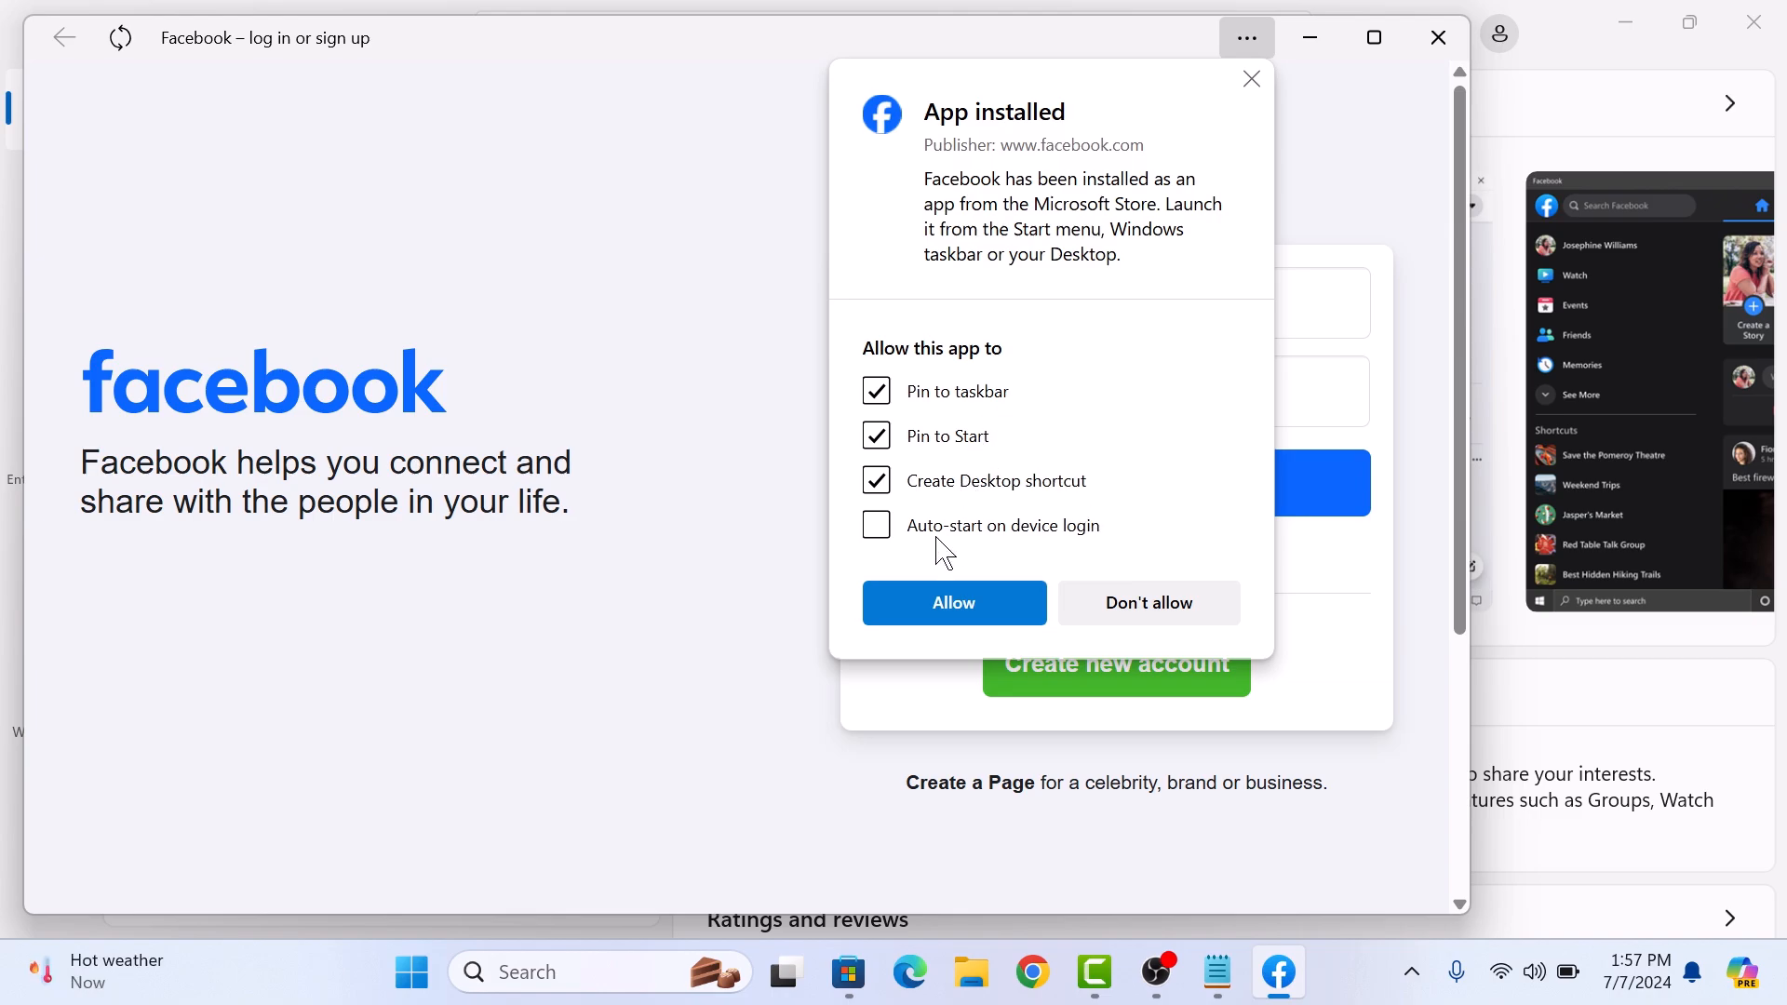
{"action": "left_click", "coordinate": [1253, 84]}
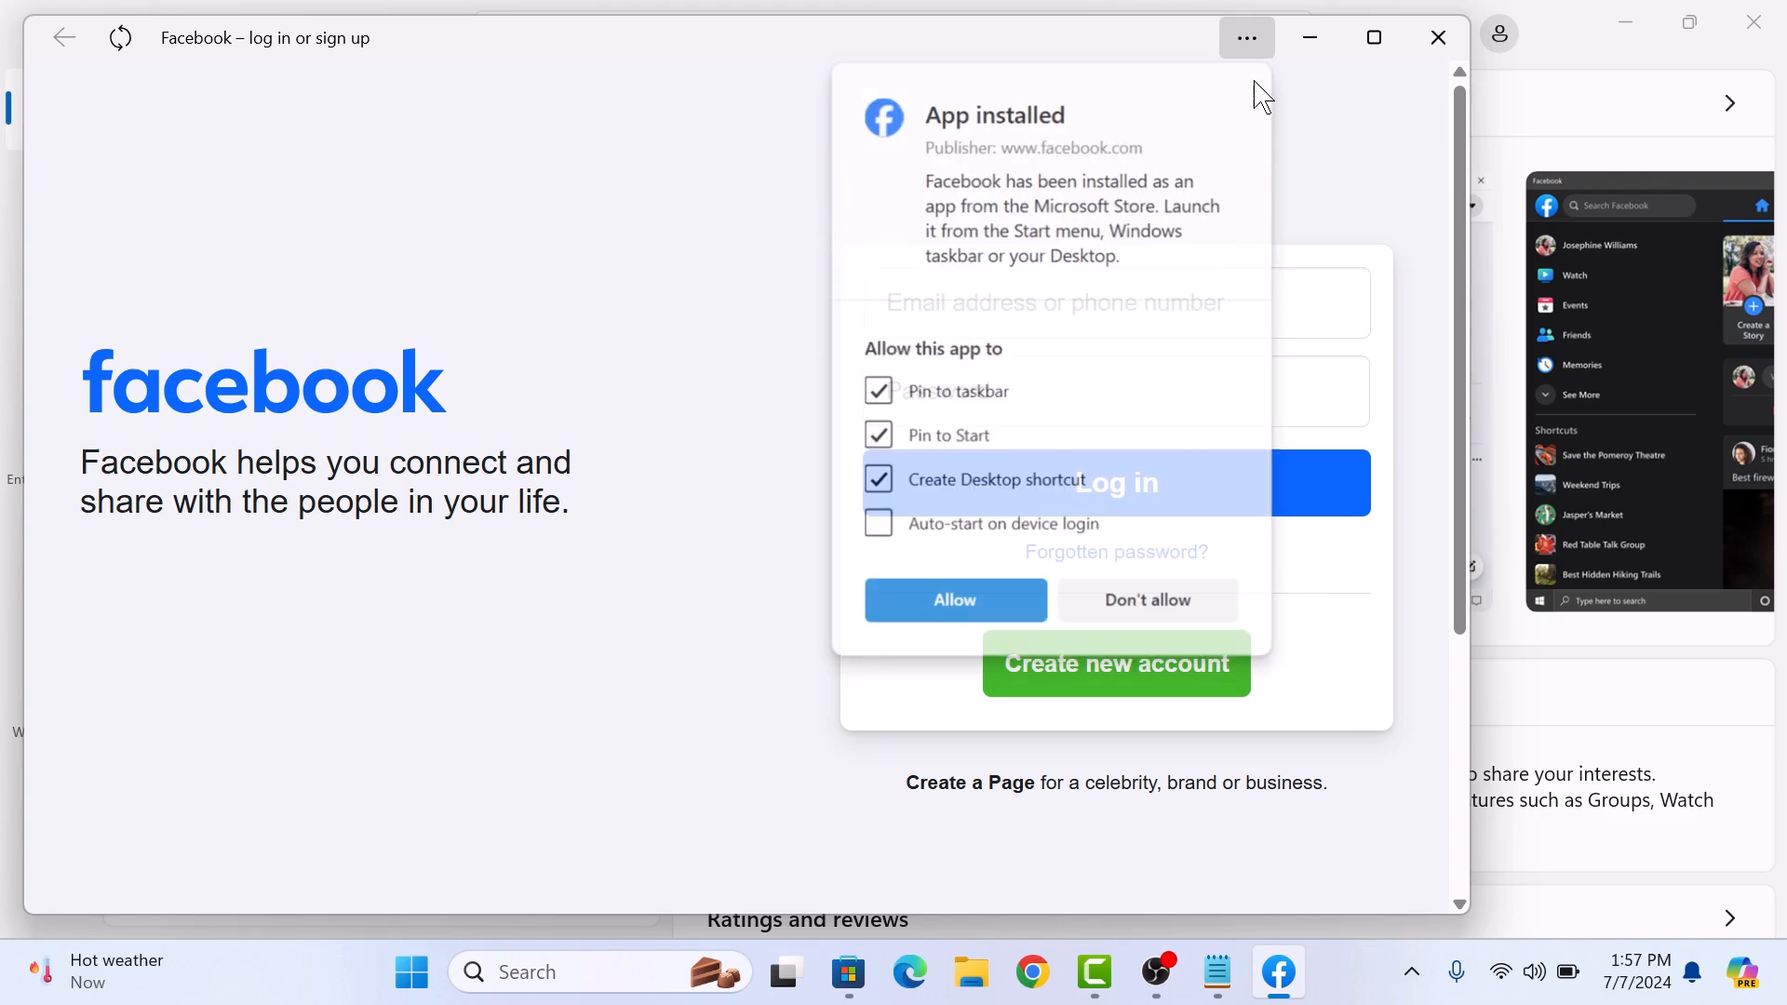